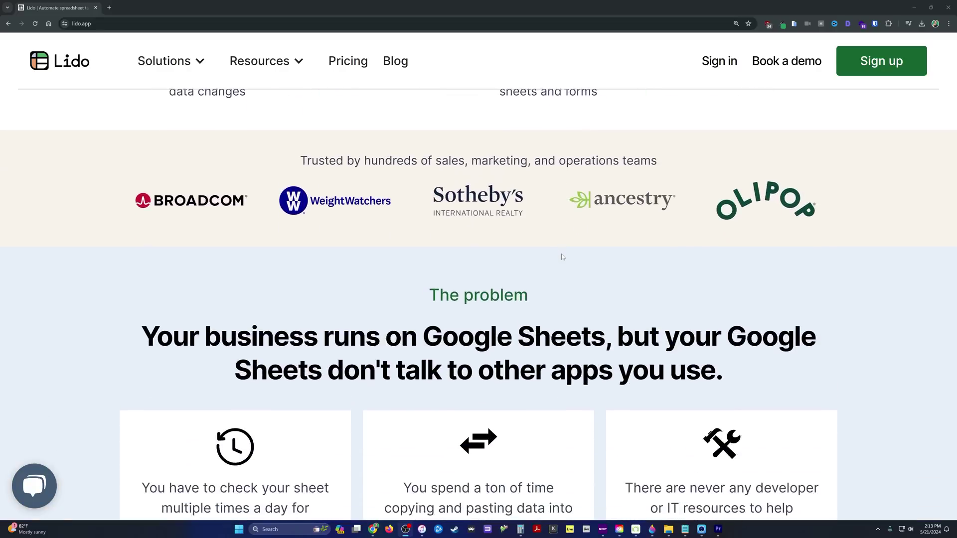
Step: Create a new blank spreadsheet file in Lido
{"action": "scroll", "coordinate": [562, 257], "scroll_direction": "down", "scroll_amount": 10}
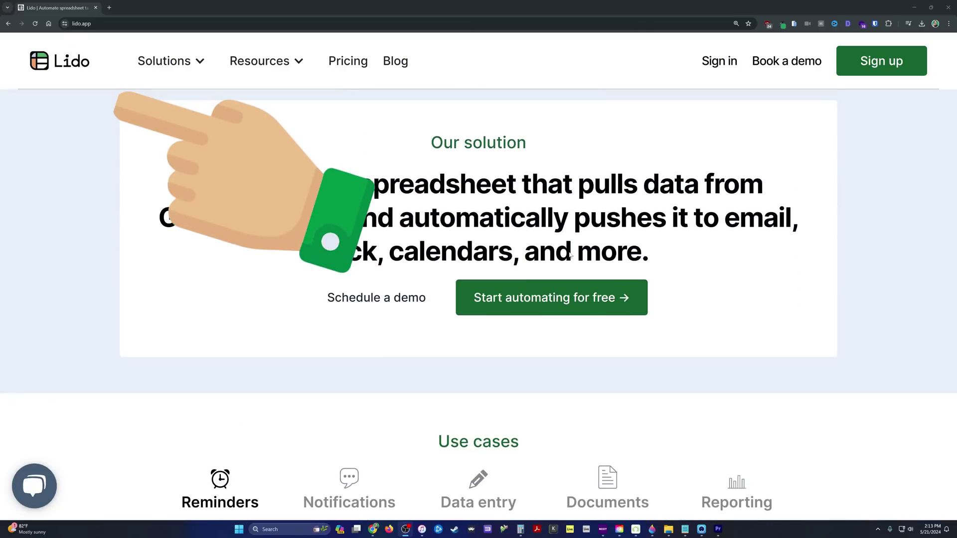
{"action": "scroll", "coordinate": [569, 256], "scroll_direction": "down", "scroll_amount": 5}
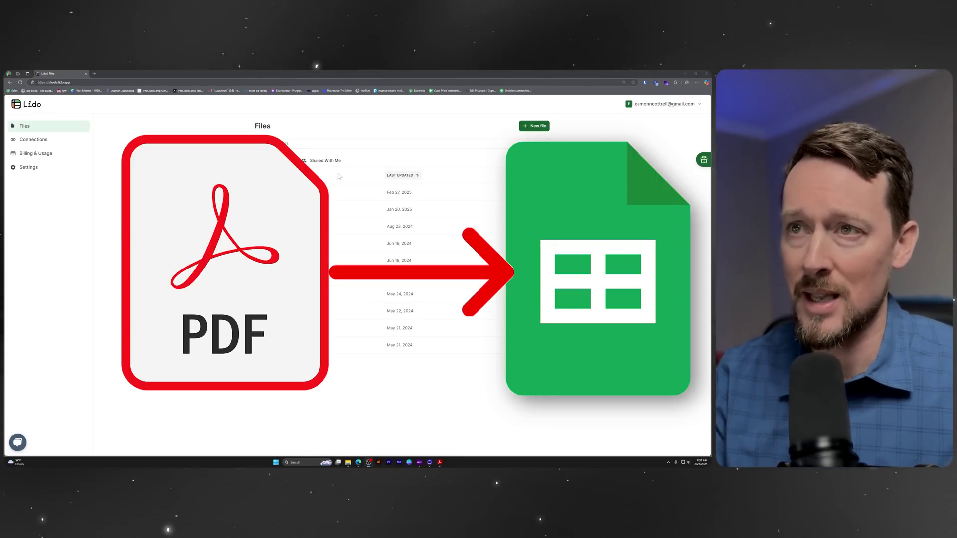
{"action": "left_click", "coordinate": [534, 126]}
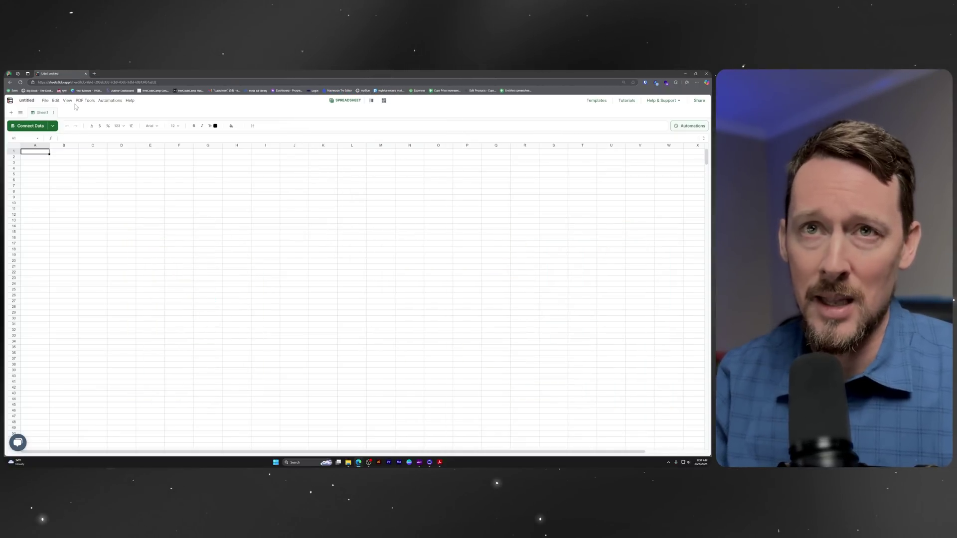
Step: Review the data sources that can be connected to the spreadsheet
{"action": "left_click", "coordinate": [45, 126]}
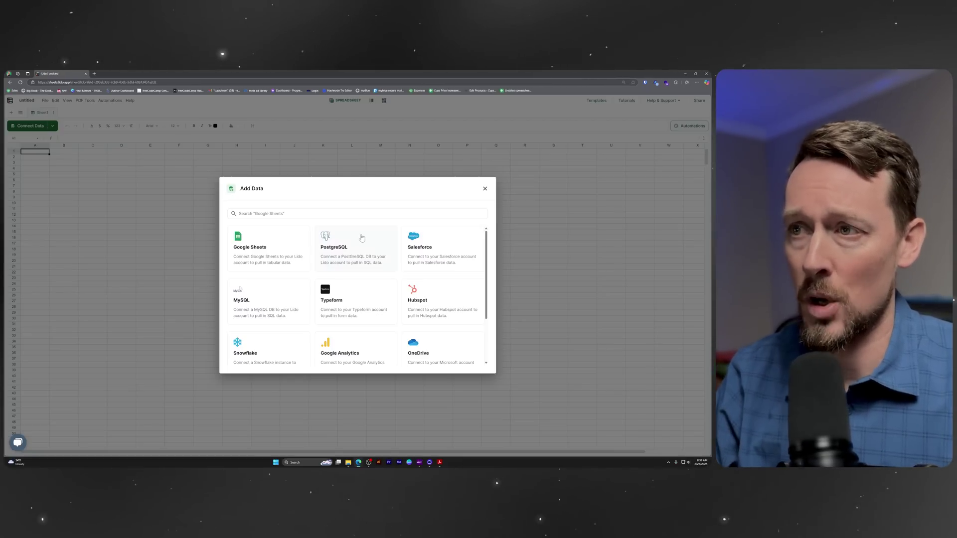
{"action": "scroll", "coordinate": [359, 238], "scroll_direction": "down", "scroll_amount": 2}
{"action": "left_click", "coordinate": [485, 190]}
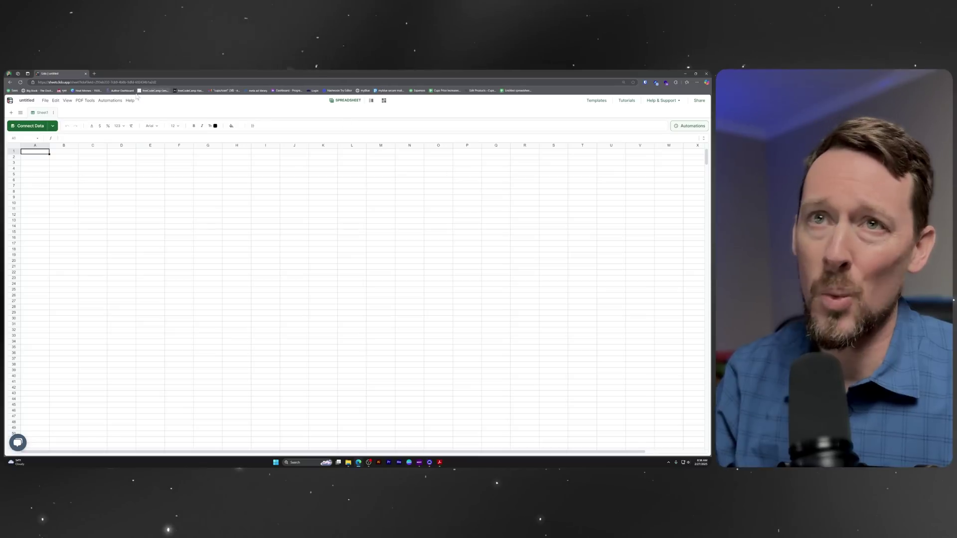
{"action": "left_click", "coordinate": [83, 100]}
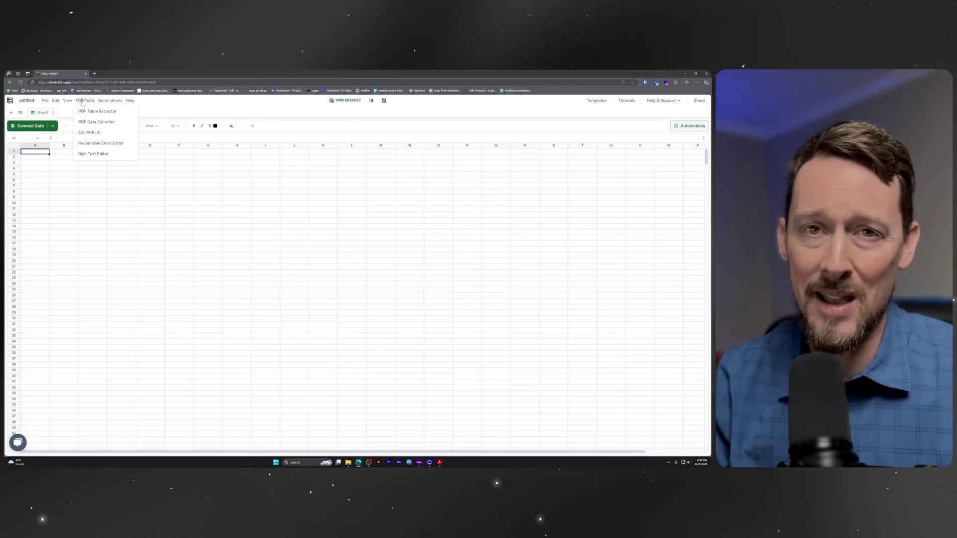
{"action": "key", "text": "Escape"}
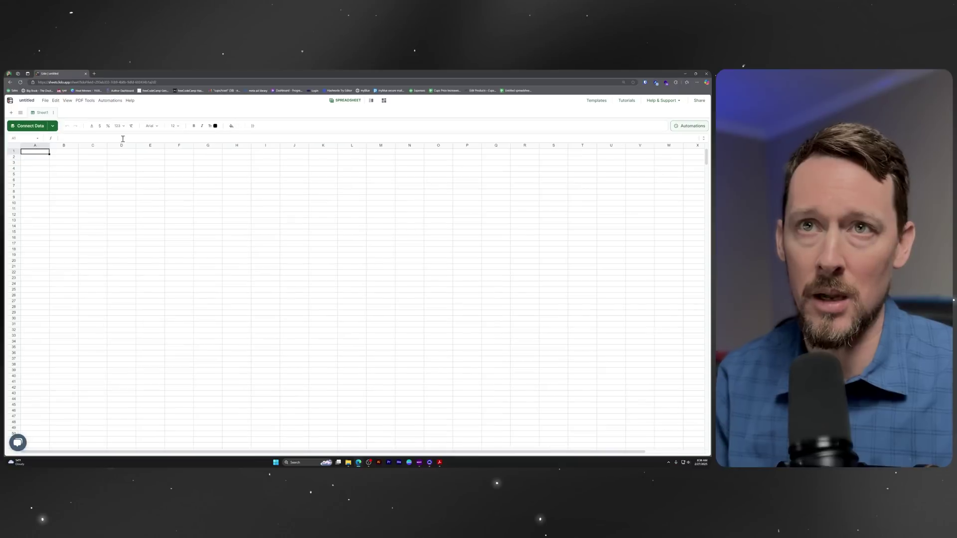
{"action": "left_click", "coordinate": [85, 100]}
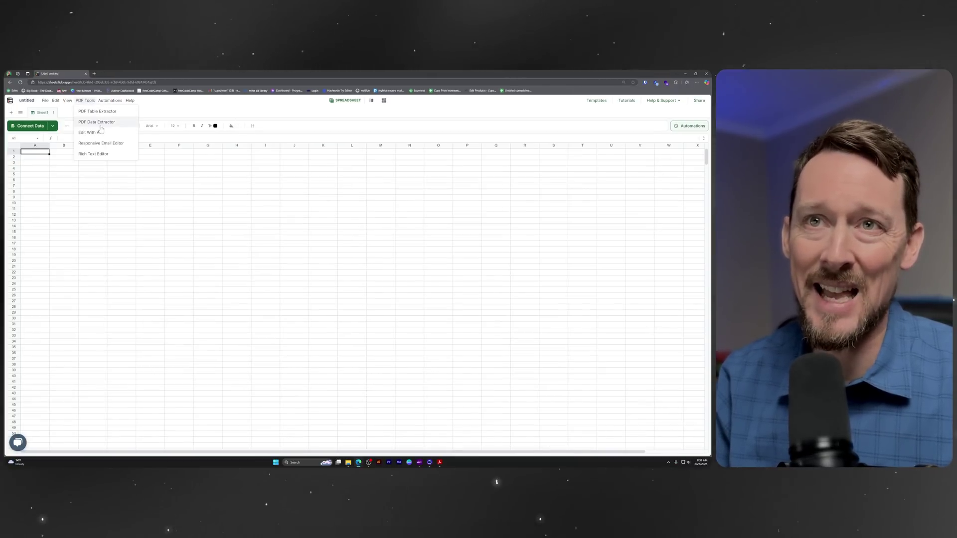
{"action": "left_click", "coordinate": [100, 126]}
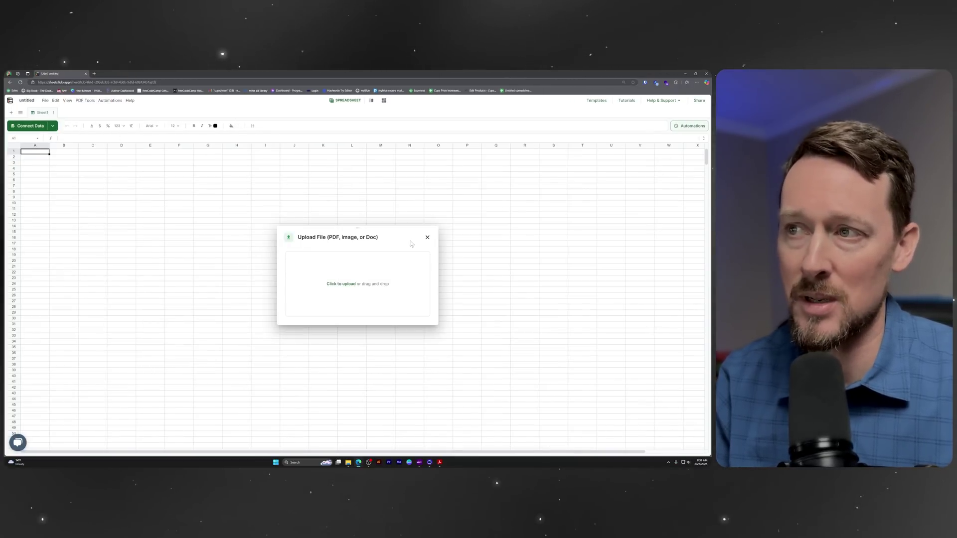
{"action": "left_click", "coordinate": [427, 237]}
Step: Start the PDF Data Extractor from cell A1 and upload simplified_inventory_sheet.pdf
{"action": "right_click", "coordinate": [43, 154]}
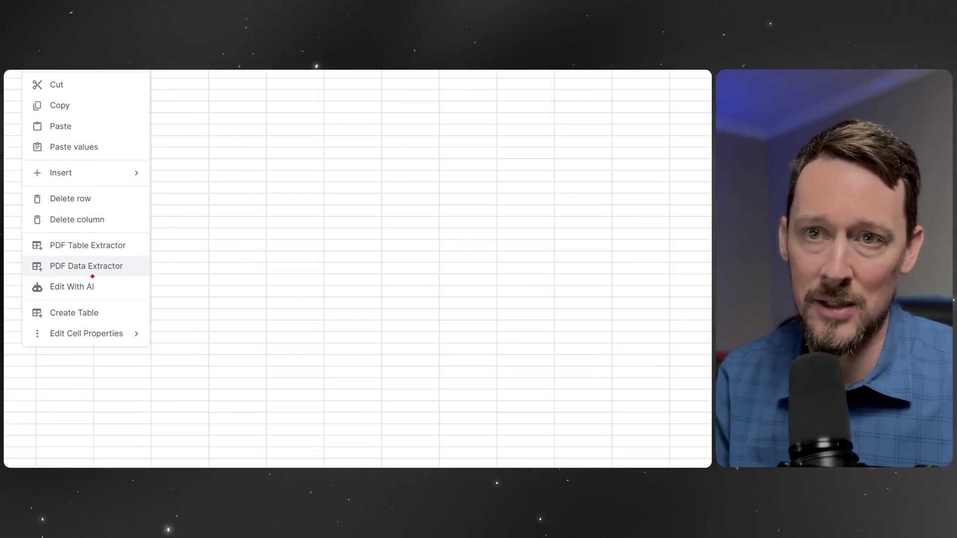
{"action": "left_click", "coordinate": [92, 272]}
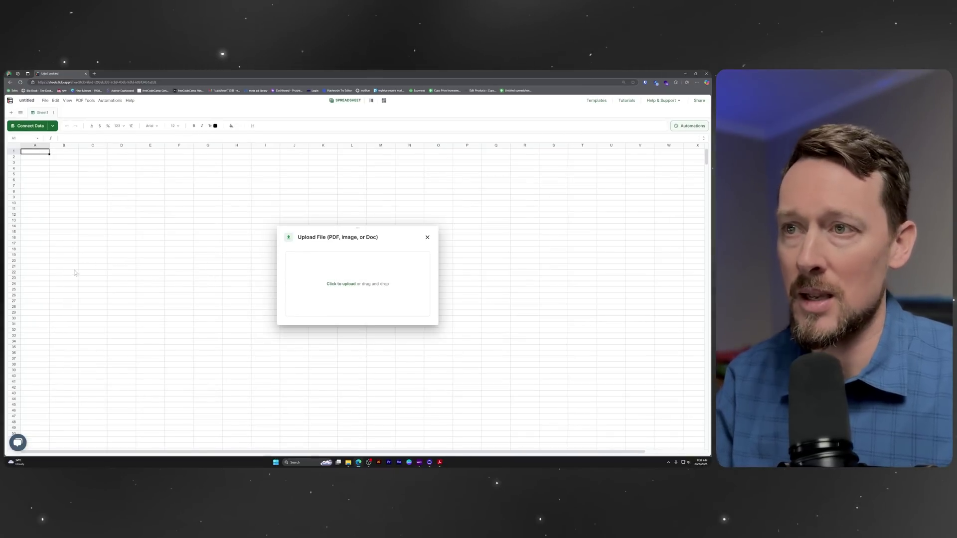
{"action": "left_click", "coordinate": [359, 289]}
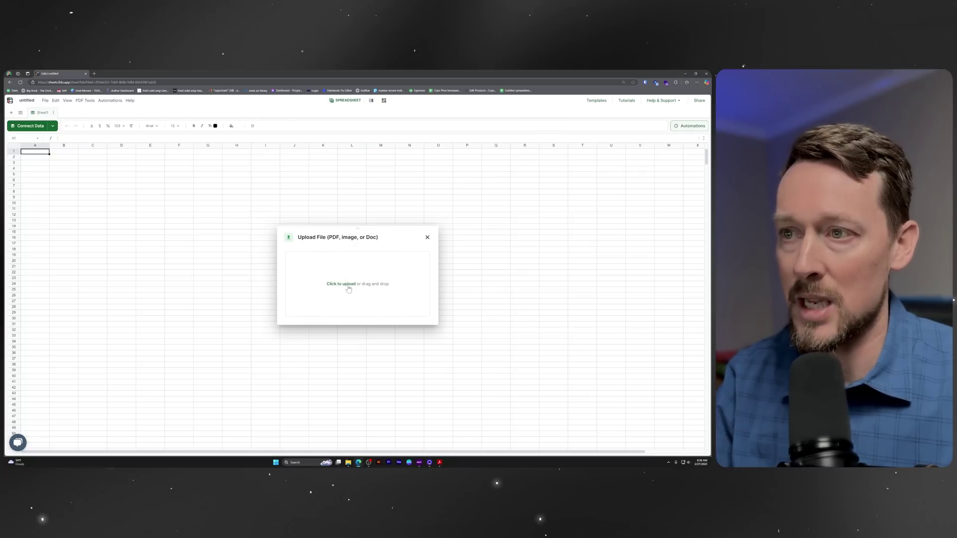
{"action": "left_click", "coordinate": [349, 289]}
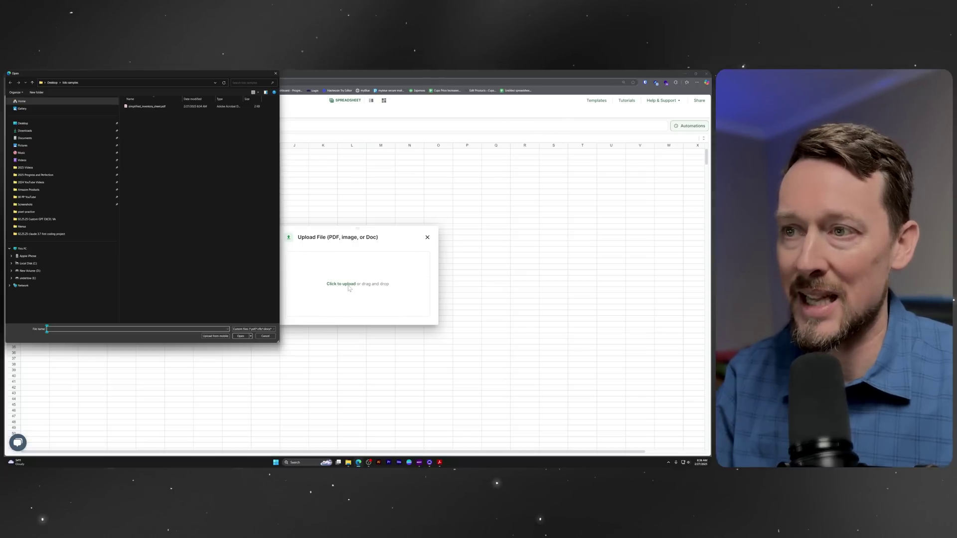
{"action": "double_click", "coordinate": [150, 107]}
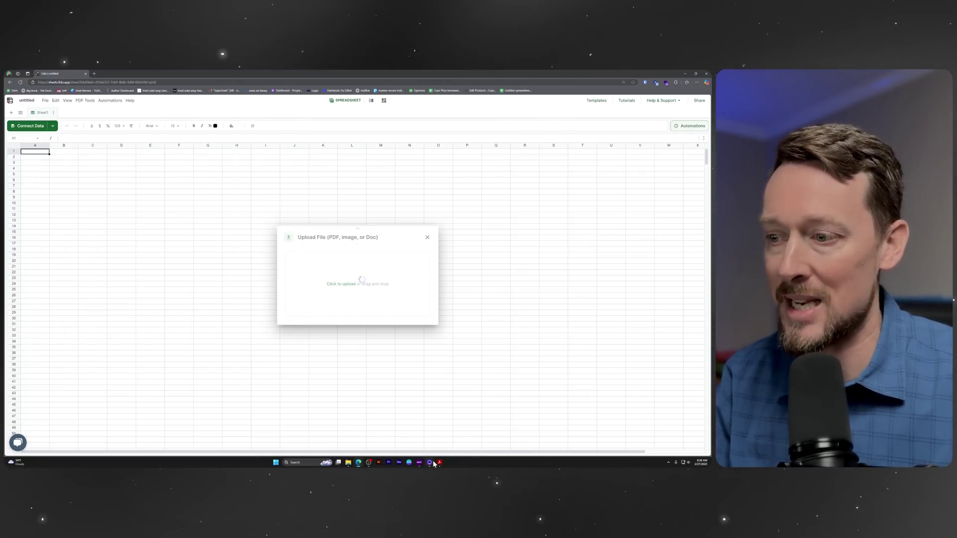
Step: Switch to Acrobat and compare the inventory PDF's column headings with the columns in the extraction setup
{"action": "key", "text": "super+shift+Left"}
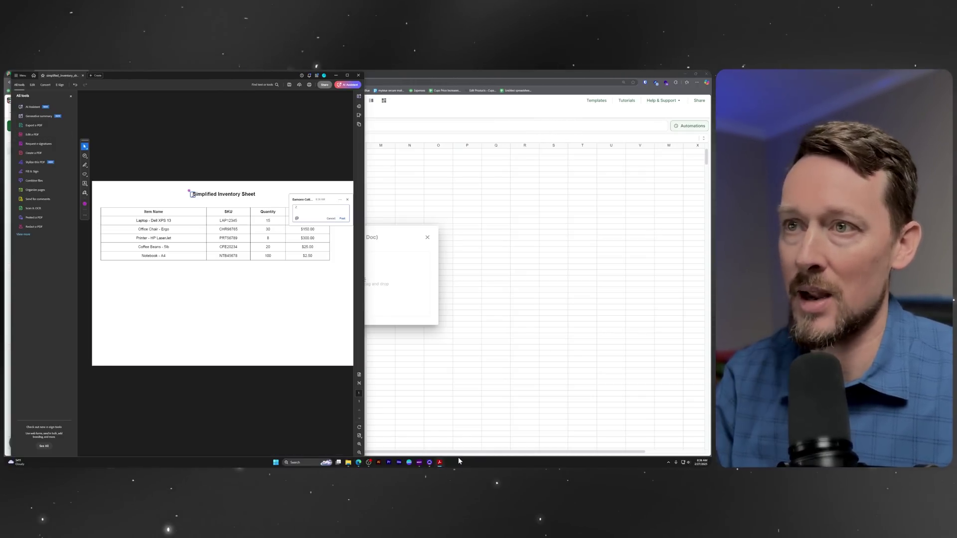
{"action": "key", "text": "Escape"}
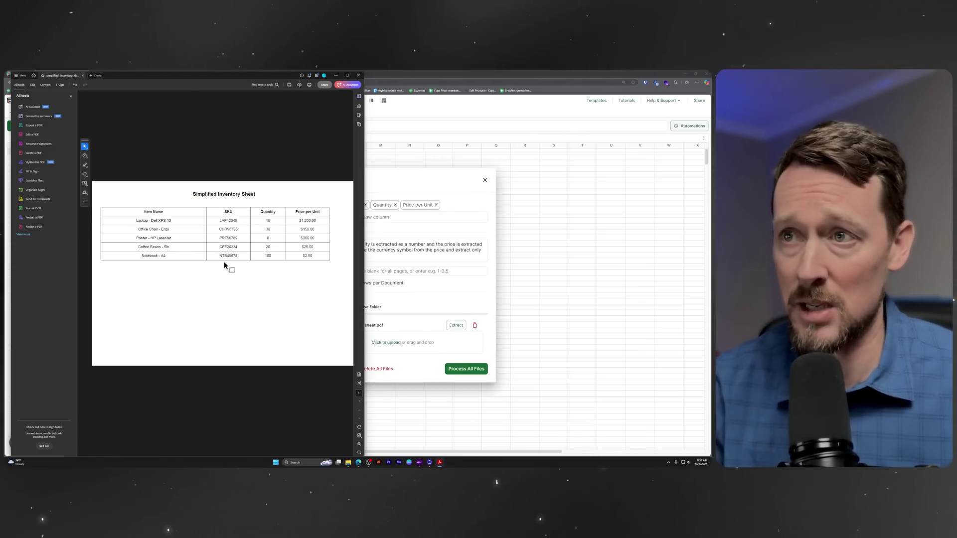
{"action": "left_click", "coordinate": [358, 76]}
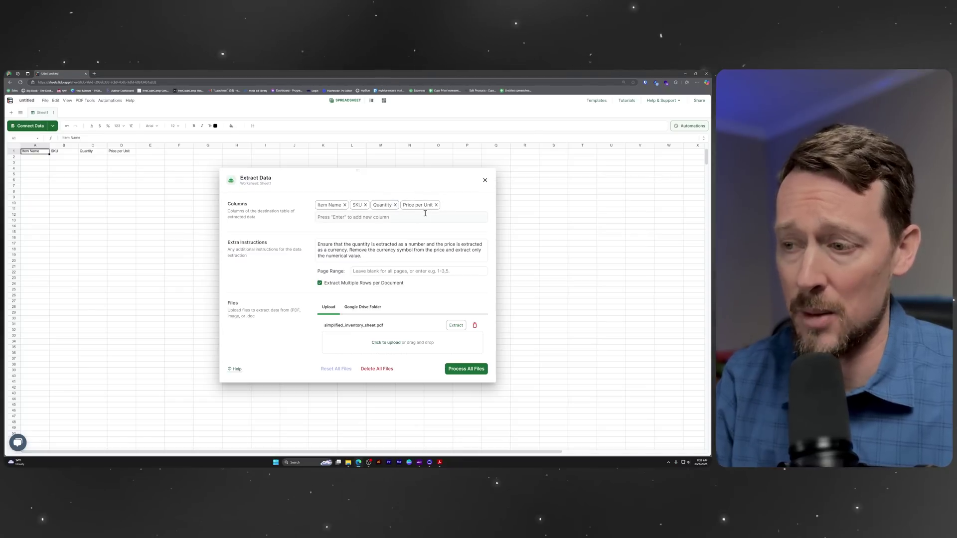
{"action": "left_click", "coordinate": [439, 463]}
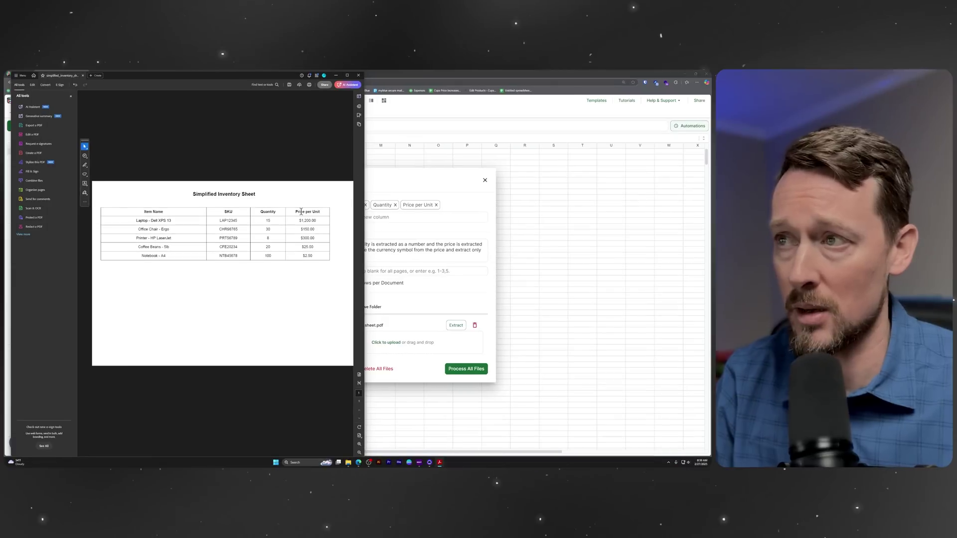
{"action": "left_click", "coordinate": [336, 75]}
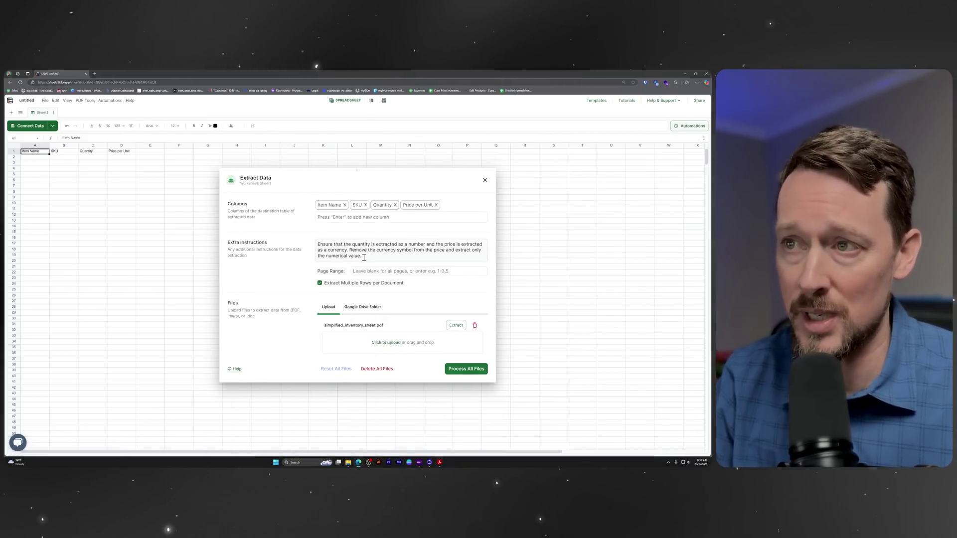
Step: Clear all of the extra instructions from the data extraction setup
{"action": "left_click_drag", "start_coordinate": [363, 257], "coordinate": [306, 241]}
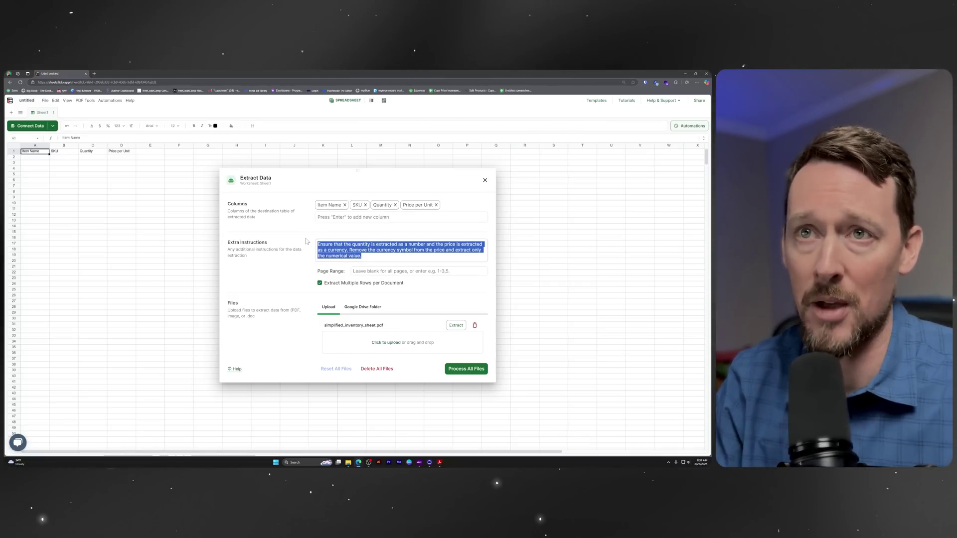
{"action": "key", "text": "BackSpace"}
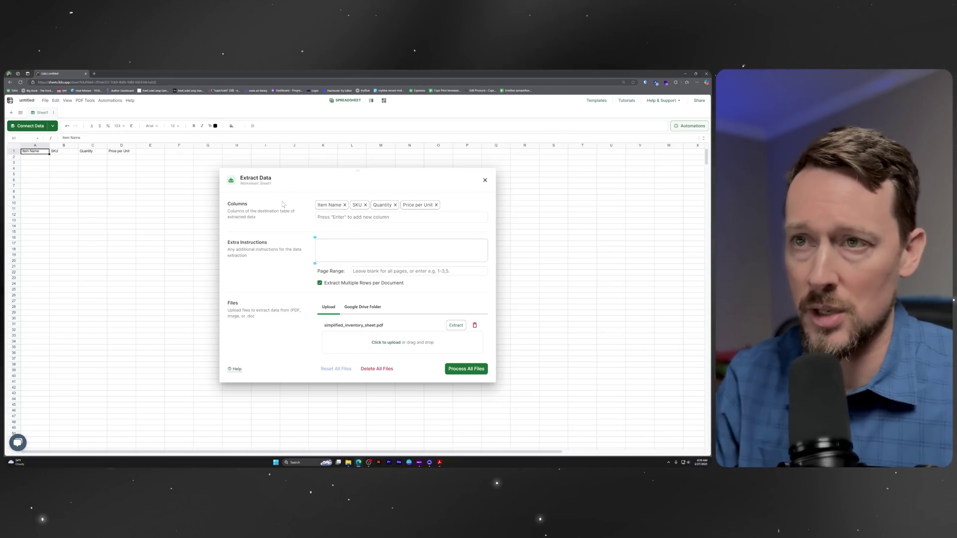
{"action": "left_click", "coordinate": [353, 216]}
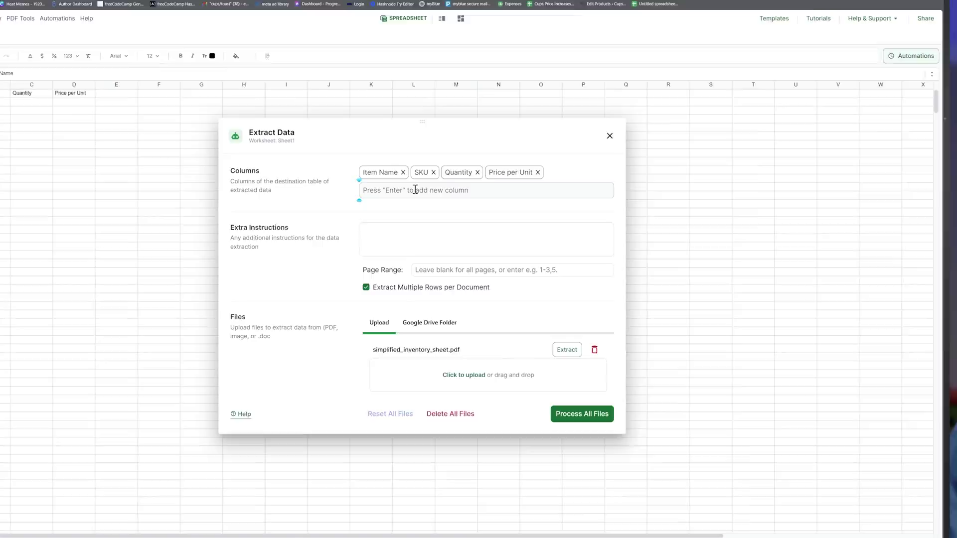
{"action": "type", "text": "other Stuff"}
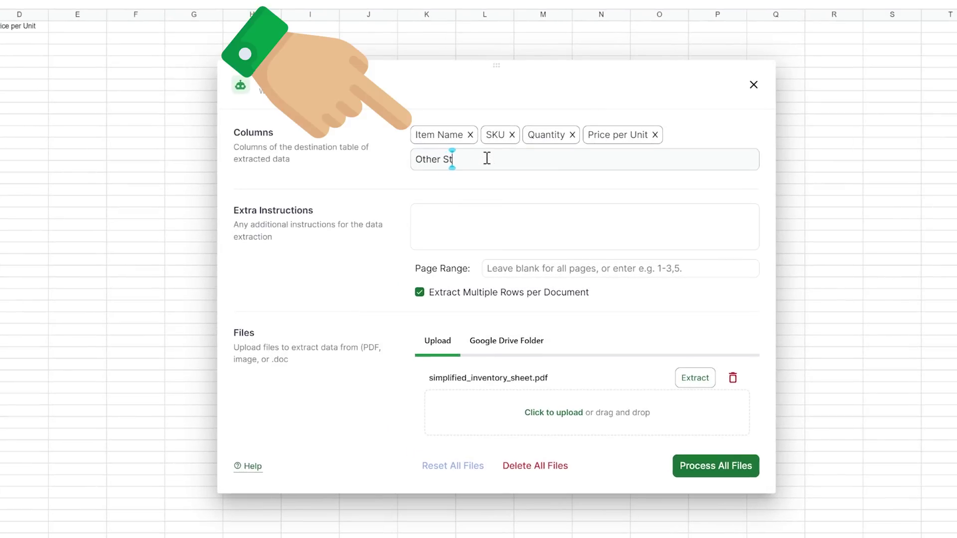
{"action": "key", "text": "Return"}
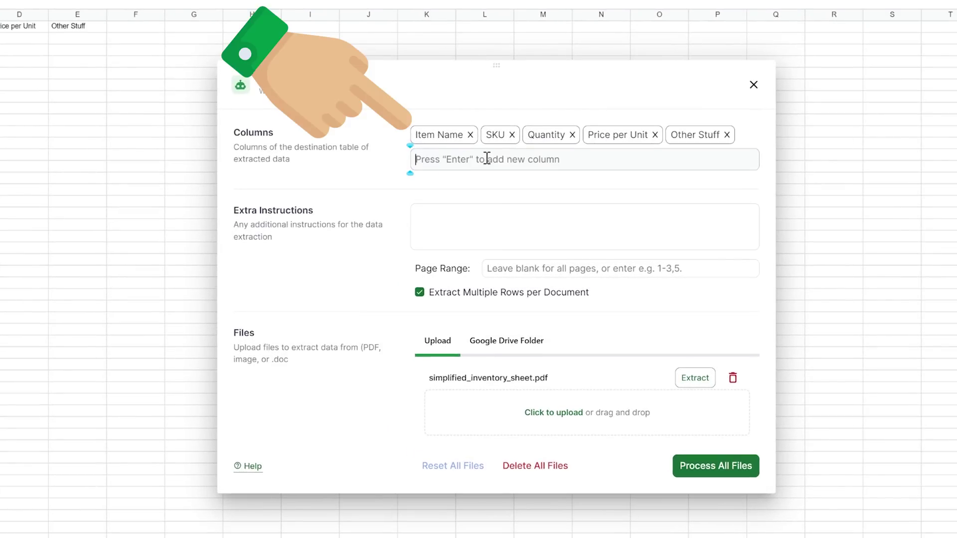
{"action": "left_click", "coordinate": [727, 135]}
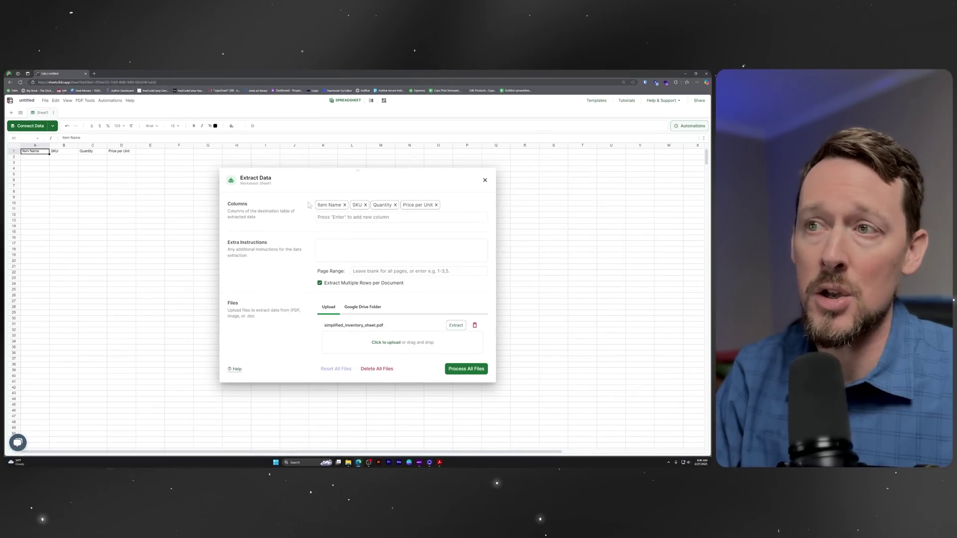
{"action": "type", "text": "Add Thing"}
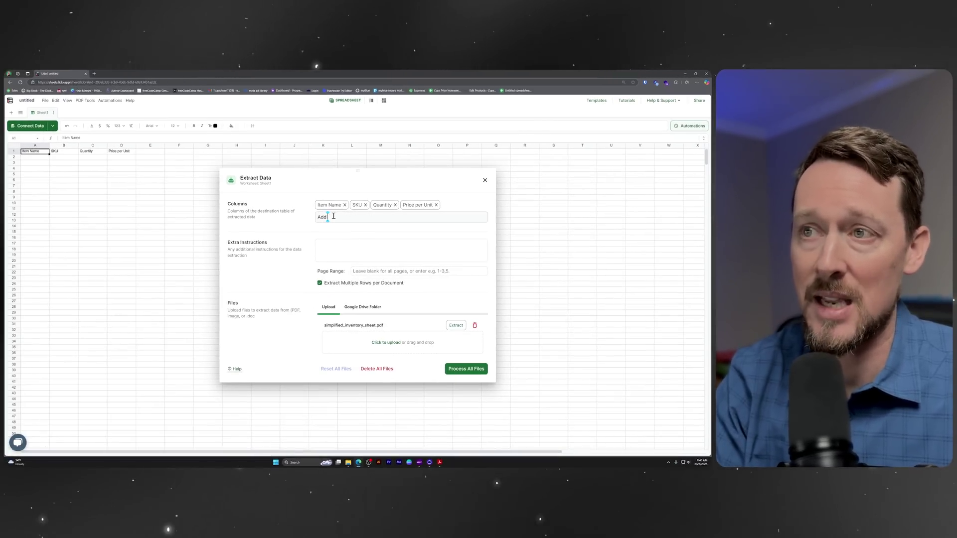
{"action": "type", "text": "s"}
{"action": "key", "text": "Return"}
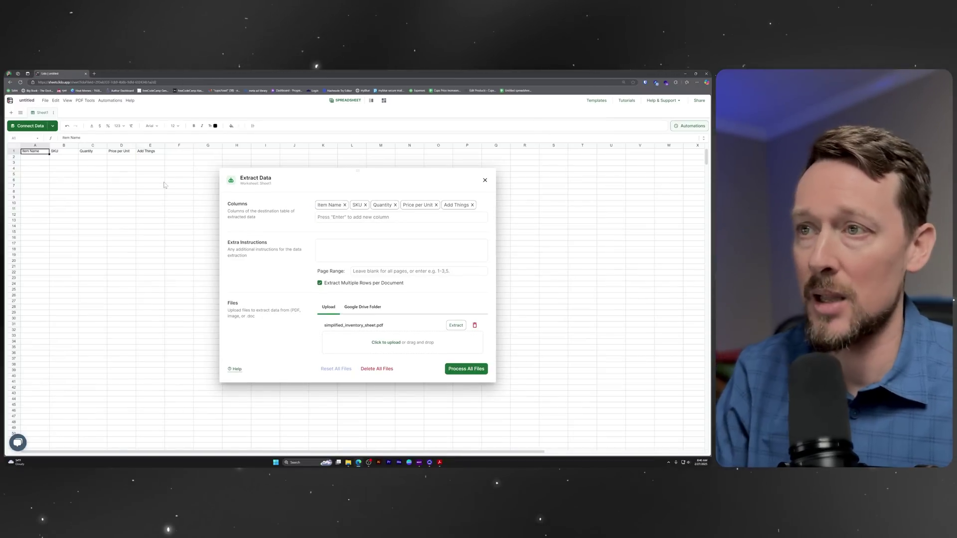
{"action": "right_click", "coordinate": [474, 210]}
{"action": "left_click", "coordinate": [473, 209]}
{"action": "left_click", "coordinate": [473, 205]}
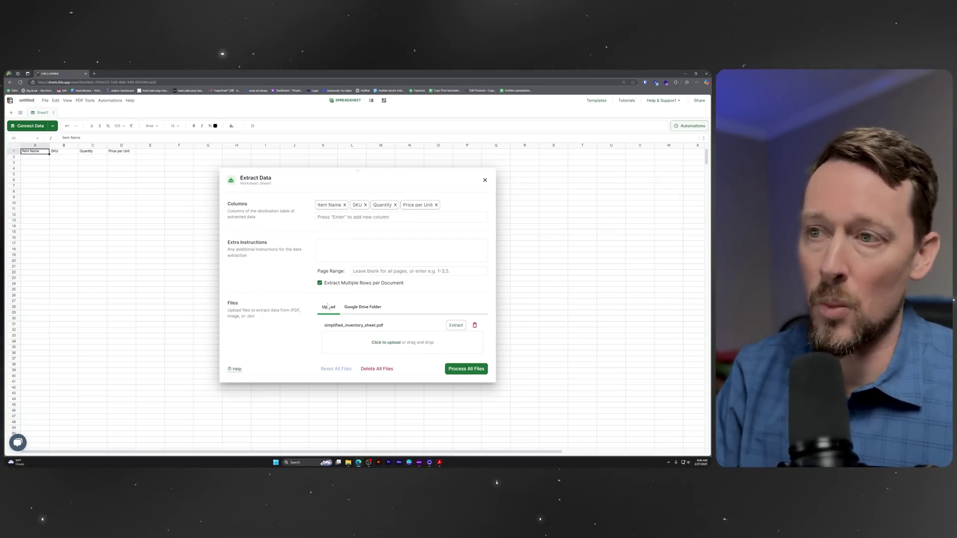
{"action": "left_click", "coordinate": [320, 283]}
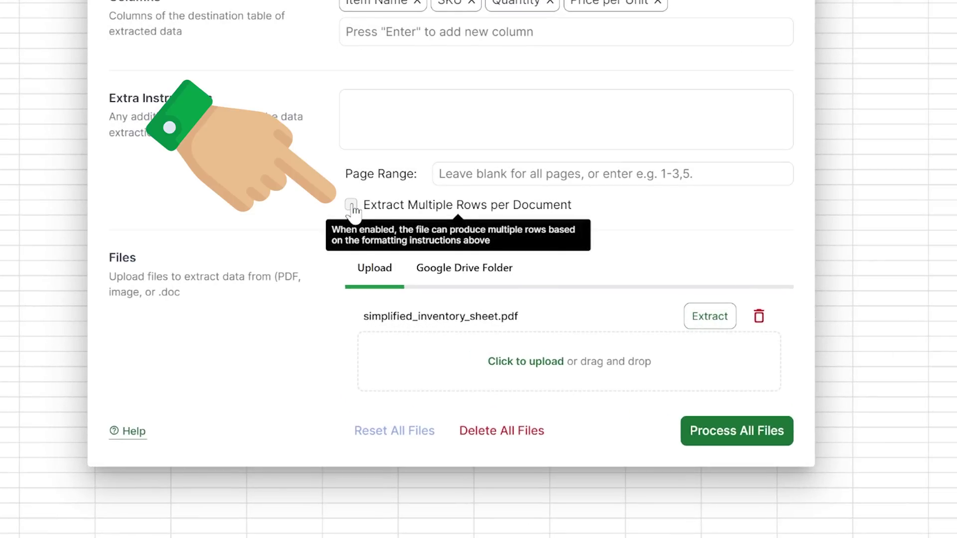
{"action": "left_click", "coordinate": [351, 205]}
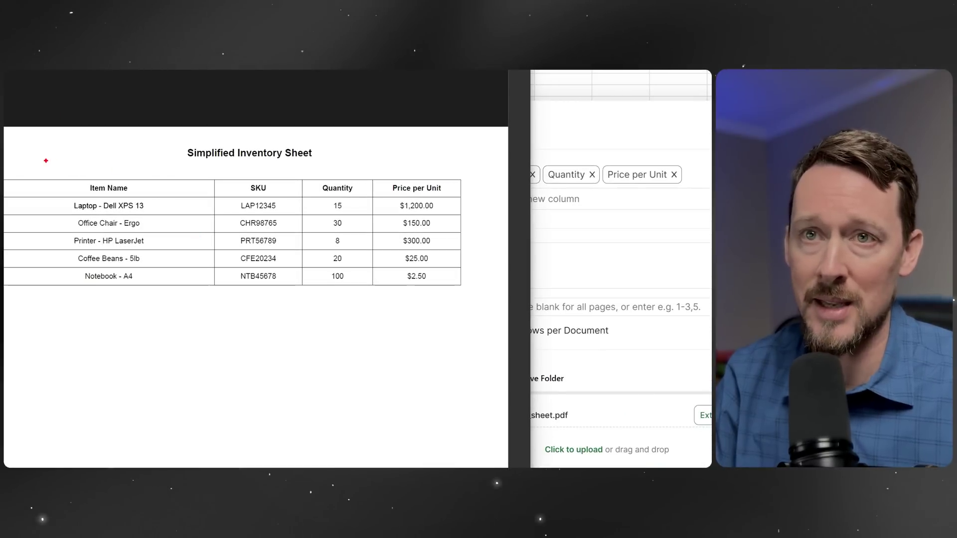
Step: Examine the item rows of the inventory table in the source PDF and return to the extraction setup
{"action": "mouse_move", "coordinate": [46, 160]}
{"action": "left_mouse_down"}
{"action": "mouse_move", "coordinate": [227, 336]}
{"action": "mouse_move", "coordinate": [402, 396]}
{"action": "mouse_move", "coordinate": [411, 380]}
{"action": "left_mouse_up"}
{"action": "left_click_drag", "start_coordinate": [308, 288], "coordinate": [377, 315]}
{"action": "mouse_move", "coordinate": [401, 280]}
{"action": "left_mouse_down"}
{"action": "mouse_move", "coordinate": [460, 306]}
{"action": "mouse_move", "coordinate": [506, 280]}
{"action": "left_mouse_up"}
{"action": "key", "text": "Escape"}
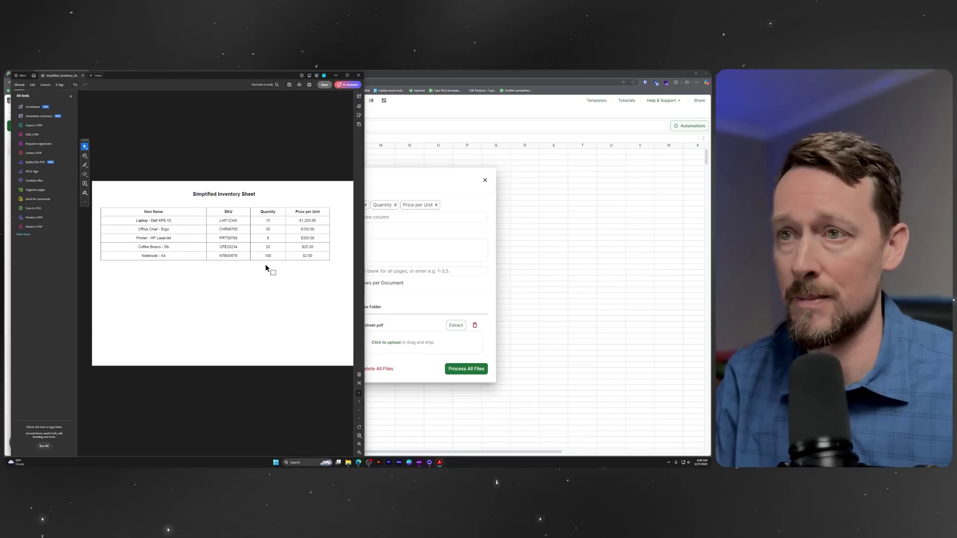
{"action": "left_click", "coordinate": [335, 74]}
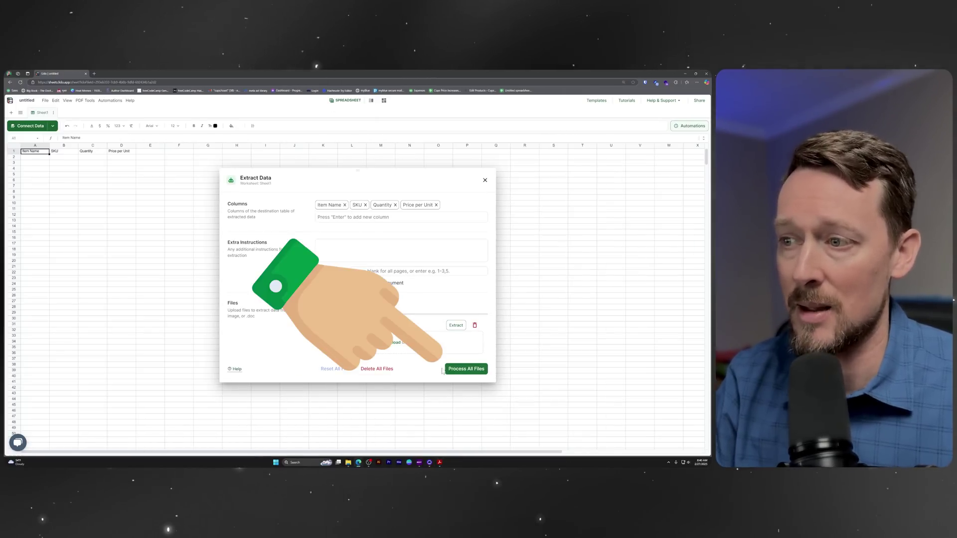
Step: Process all uploaded files to extract the inventory data, and export the sheet's values to Excel
{"action": "left_click", "coordinate": [457, 372]}
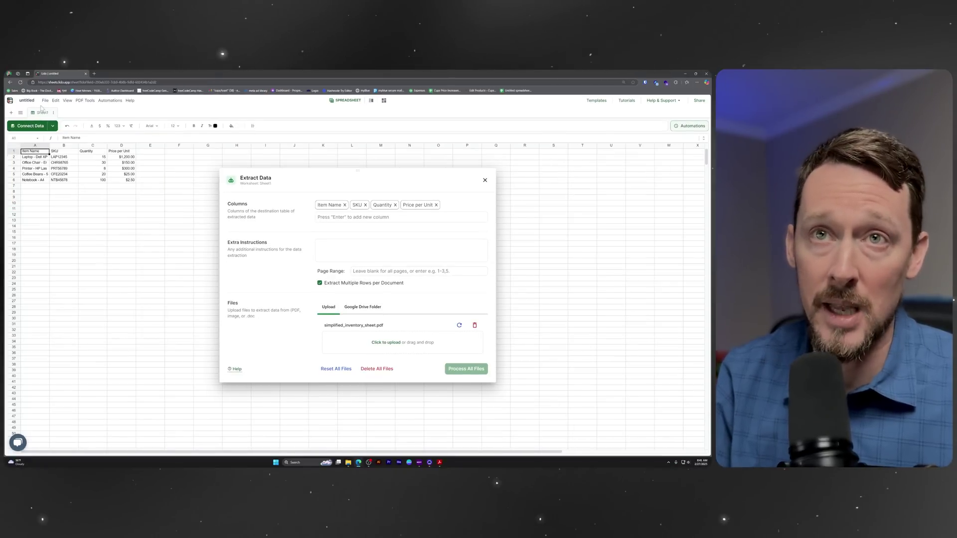
{"action": "left_click", "coordinate": [45, 100]}
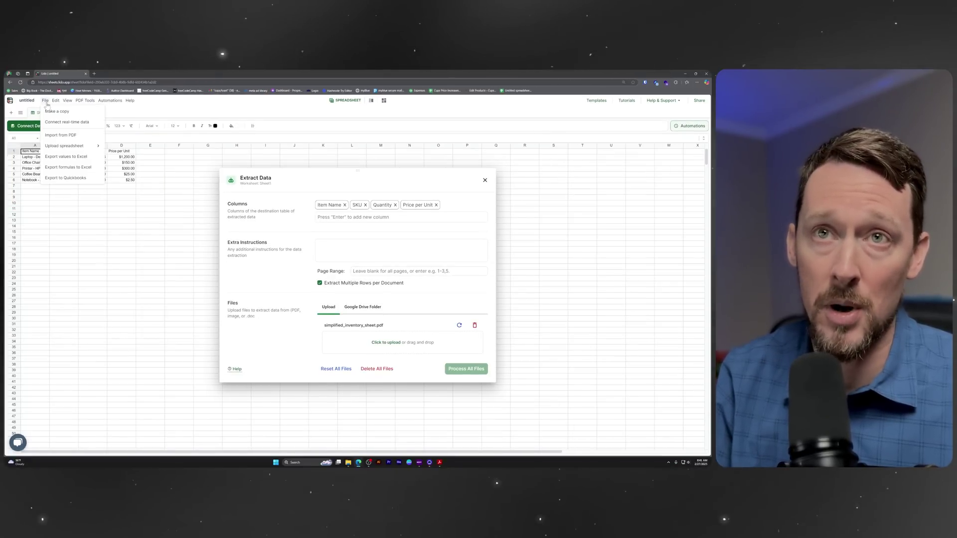
{"action": "left_click", "coordinate": [72, 157]}
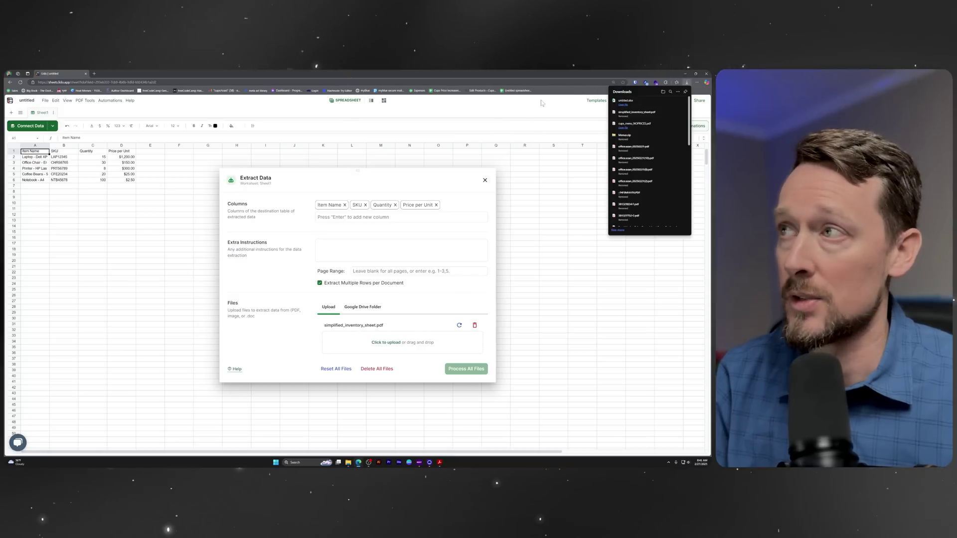
Step: Open the exported workbook in Excel, enable editing, and autofit the column widths of the inventory table
{"action": "left_click", "coordinate": [622, 105]}
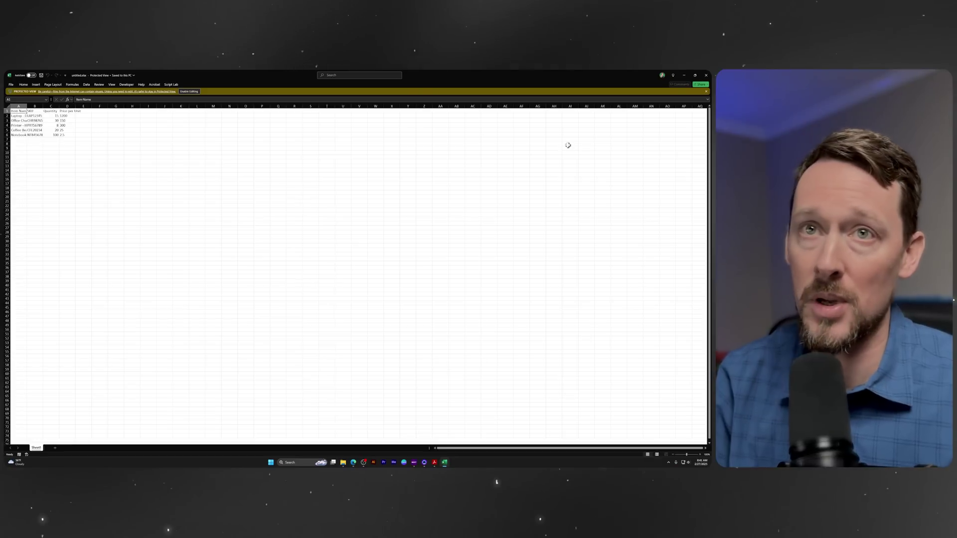
{"action": "left_click", "coordinate": [189, 92]}
{"action": "scroll", "coordinate": [147, 151], "scroll_direction": "up", "scroll_amount": 9, "text": "ctrl"}
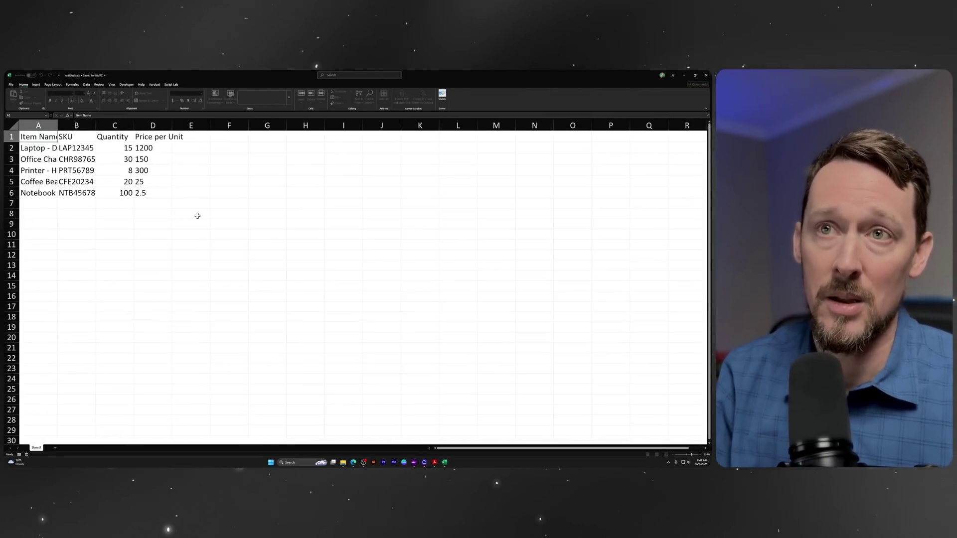
{"action": "key", "text": "ctrl+a"}
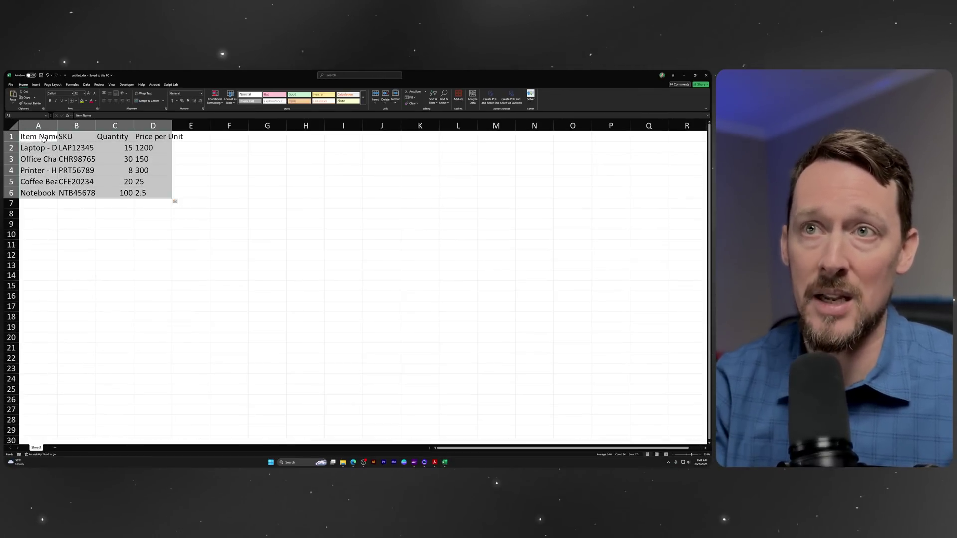
{"action": "key", "text": "alt+h"}
{"action": "key", "text": "o"}
{"action": "key", "text": "i"}
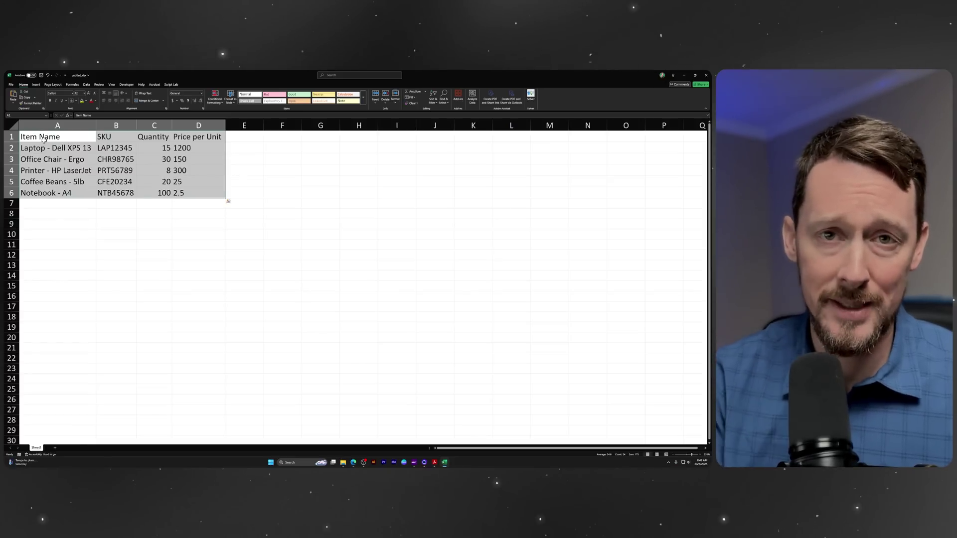